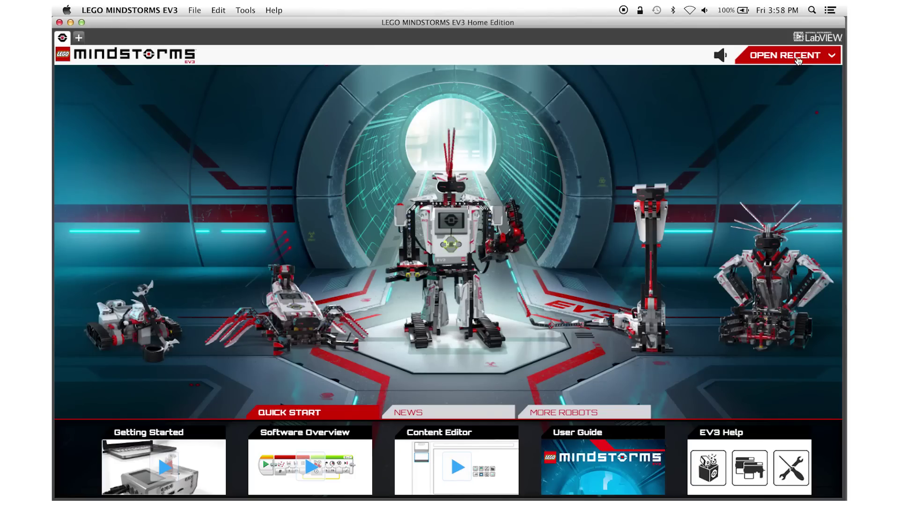
Step: Open MyFirstProject from the recent projects list
click(797, 61)
mouse_move(775, 75)
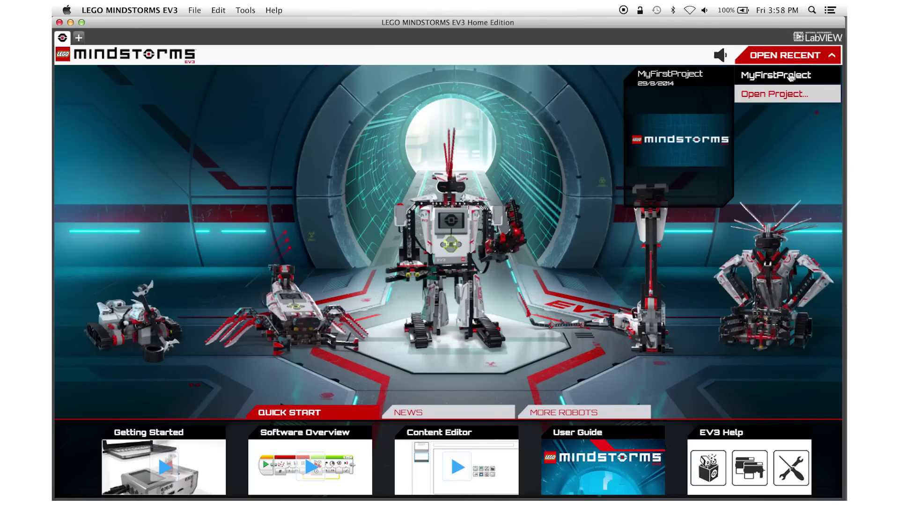
click(791, 78)
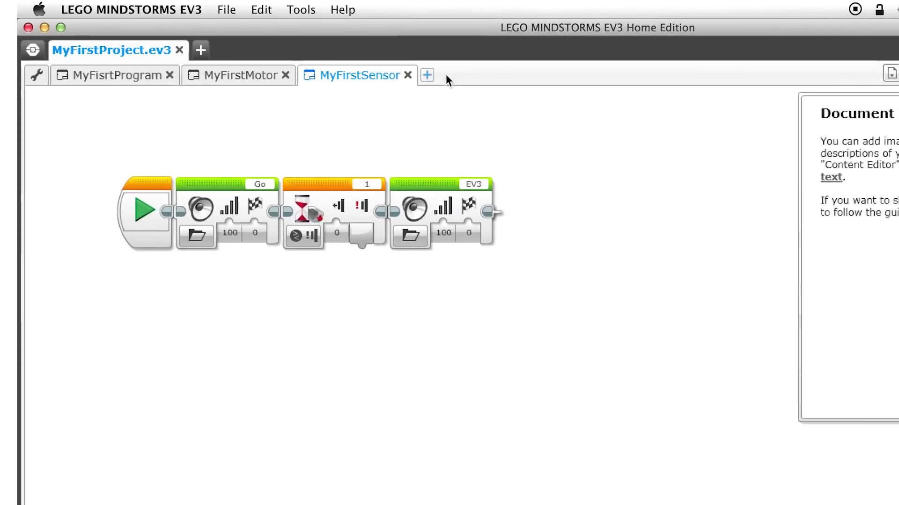
Step: Add a new blank program to the project and rename it MyFirstDrive
click(464, 83)
double_click(515, 84)
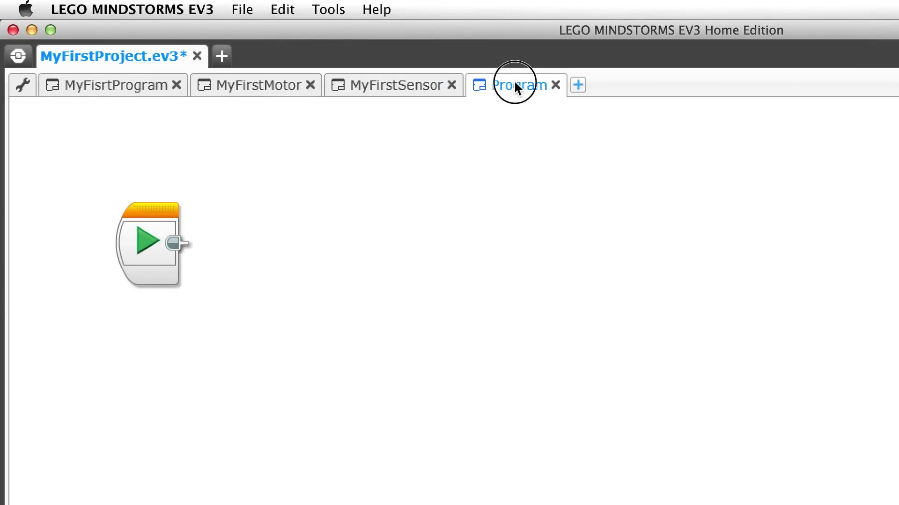
text(MyF)
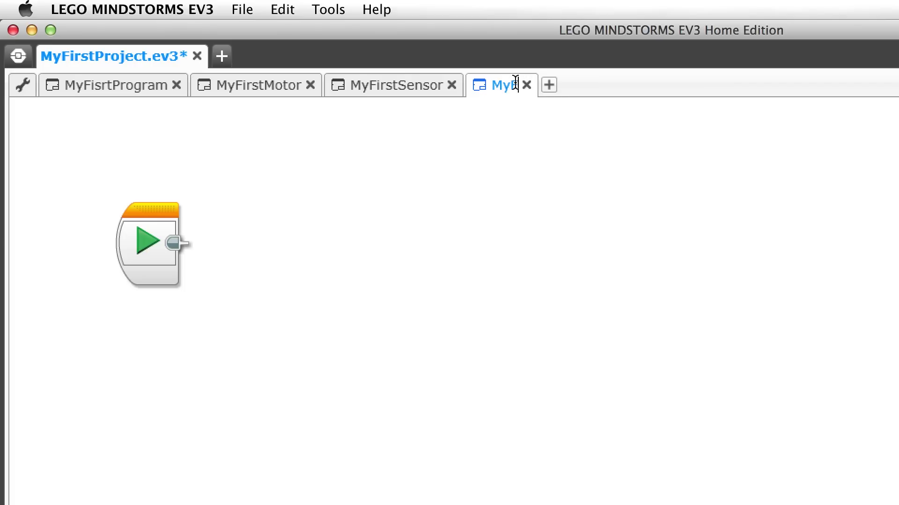
text(irstDrive)
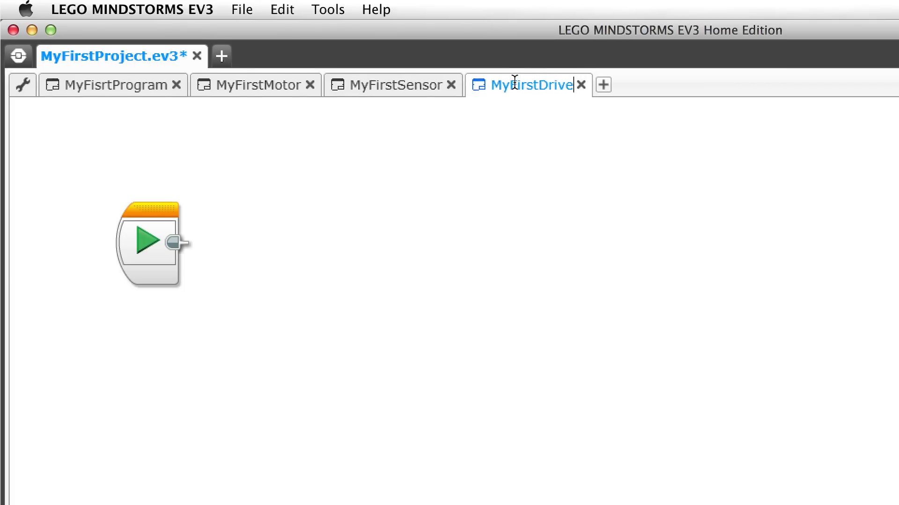
key(Return)
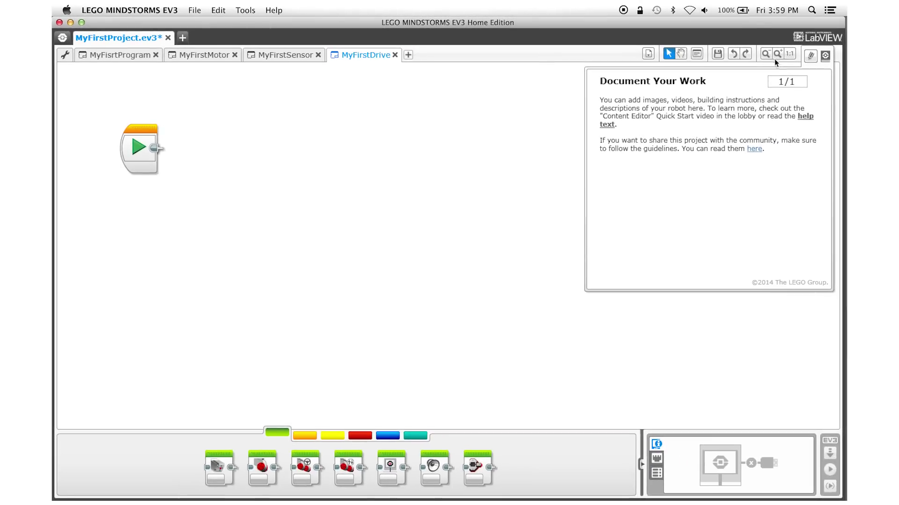
Step: Hide the documentation panel and snap a Move Steering block onto the Start block
click(826, 56)
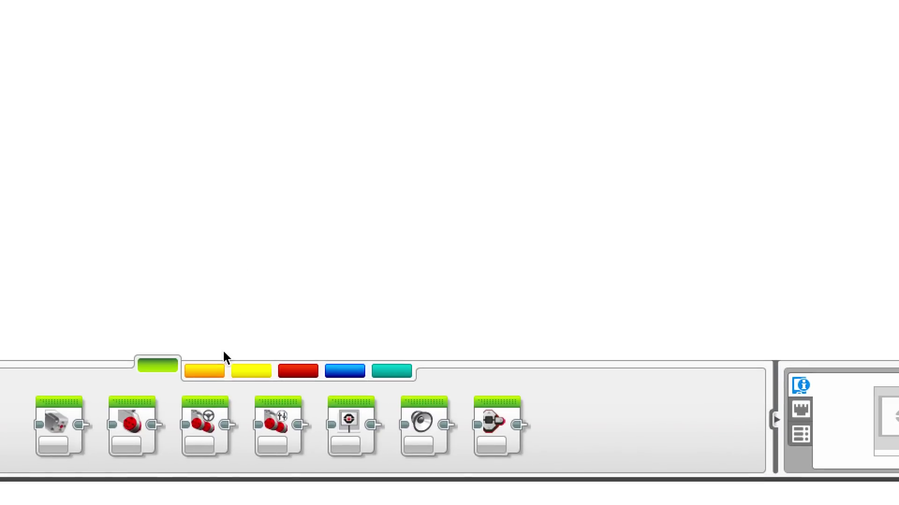
mouse_move(210, 398)
mouse_down()
mouse_move(307, 172)
mouse_move(283, 238)
mouse_up()
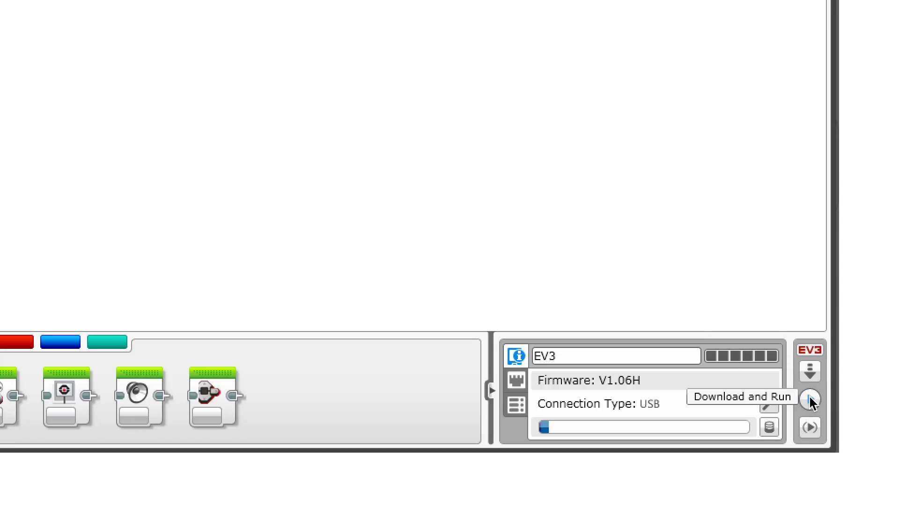
Step: Download MyFirstDrive, with its single Move Steering block, to the EV3 and run it
click(809, 400)
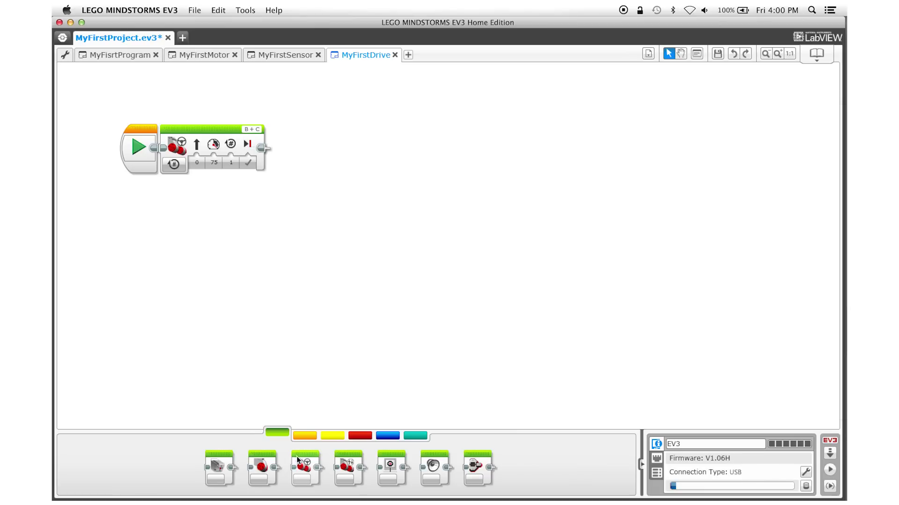
Step: Attach a second Move Steering block after the first and set its steering to -100
mouse_move(303, 467)
mouse_down()
mouse_move(318, 106)
mouse_move(317, 146)
mouse_up()
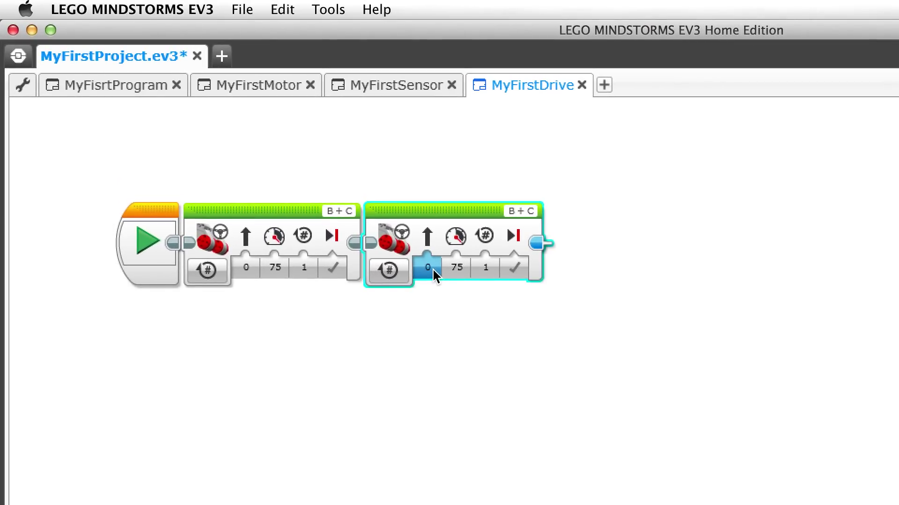
click(433, 274)
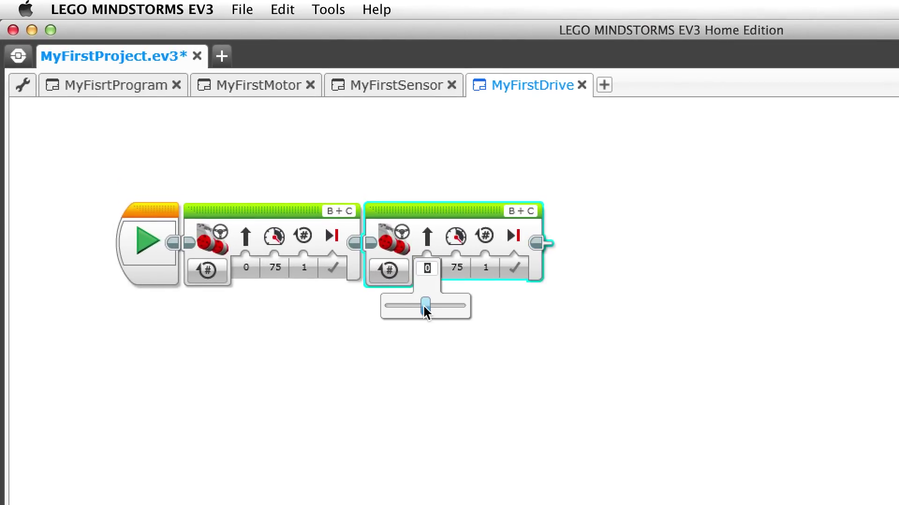
drag(424, 307, 351, 310)
click(351, 307)
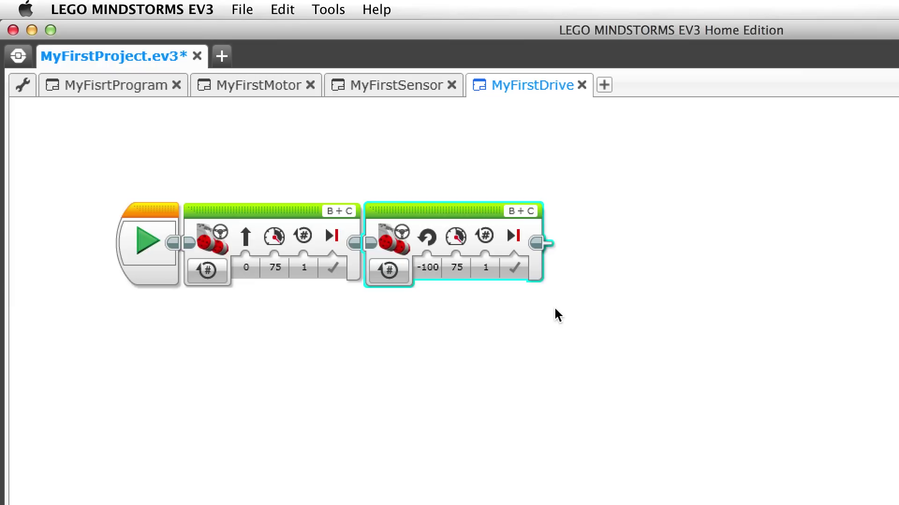
click(515, 309)
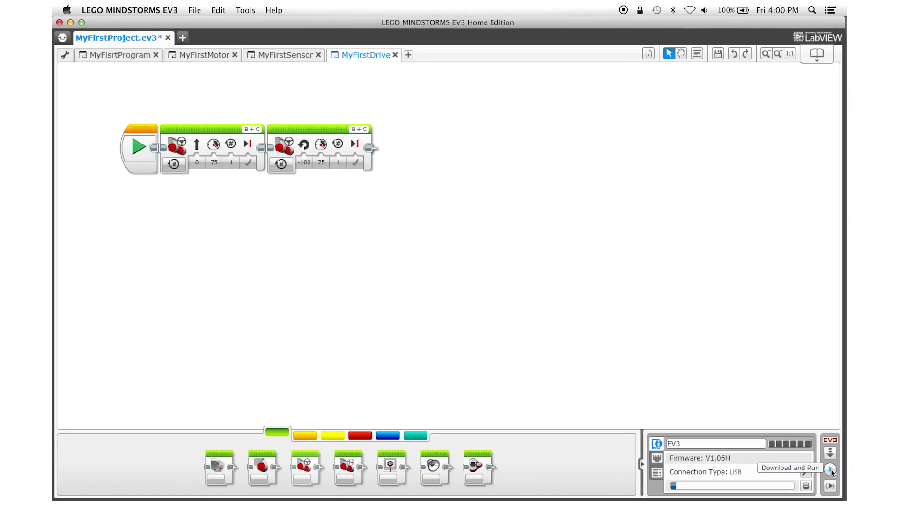
Step: Download the forward-then-turn MyFirstDrive program to the EV3 and run it
click(830, 471)
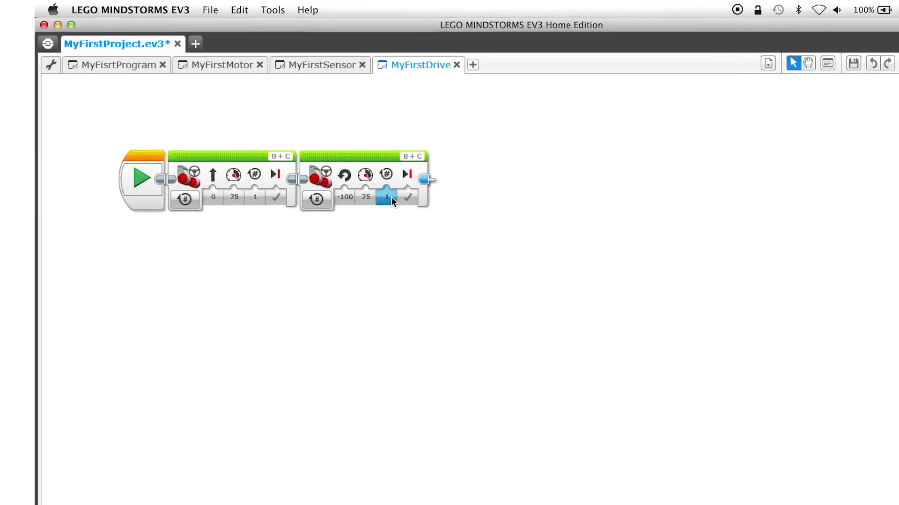
Step: Set the turning block to 1.5 rotations and duplicate the first Move Steering block
click(481, 262)
text(.5)
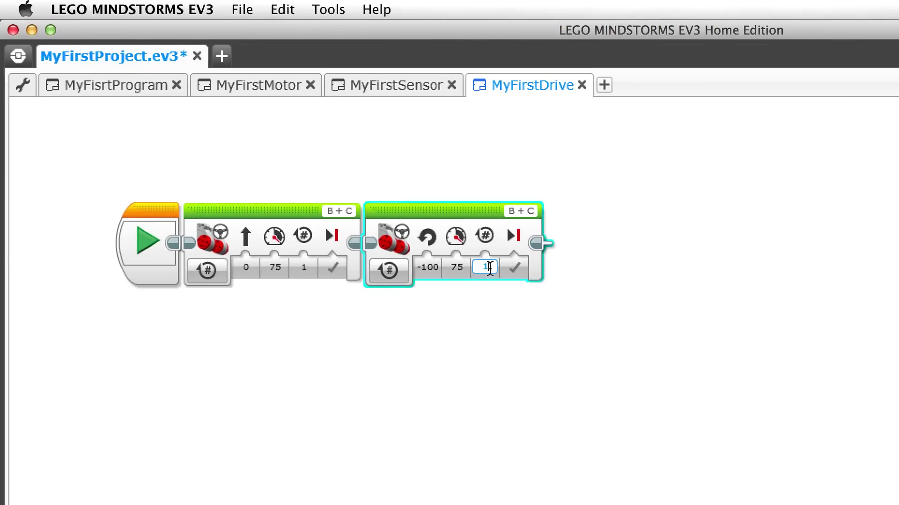
click(511, 340)
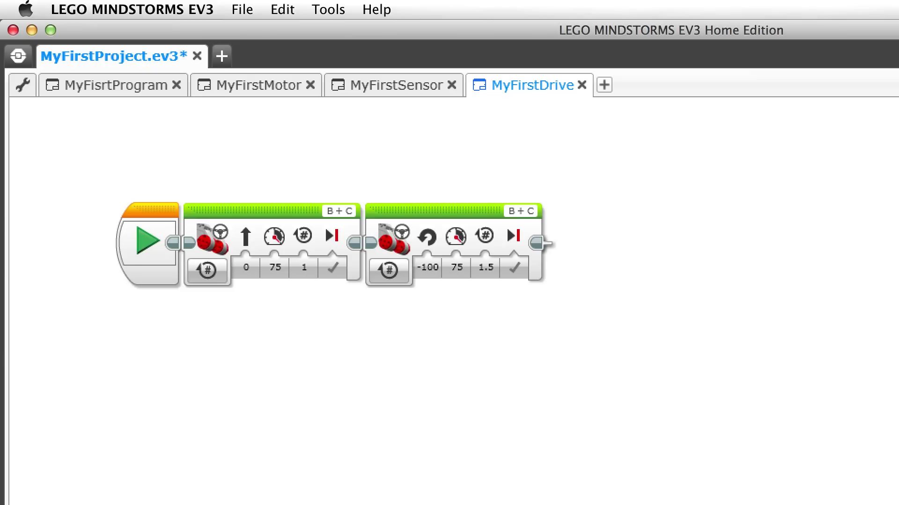
key(super+v)
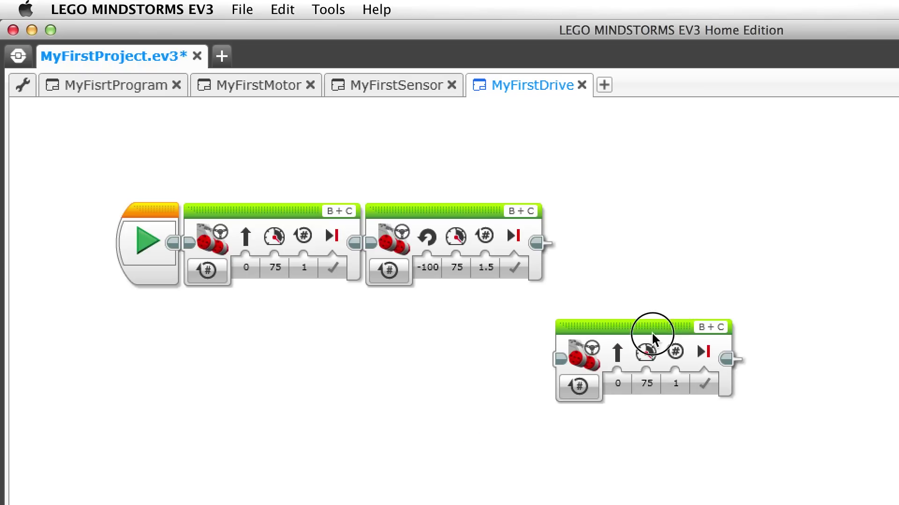
Step: Snap the copied block onto the program's end and change its power from 75 to -50
drag(573, 475, 640, 244)
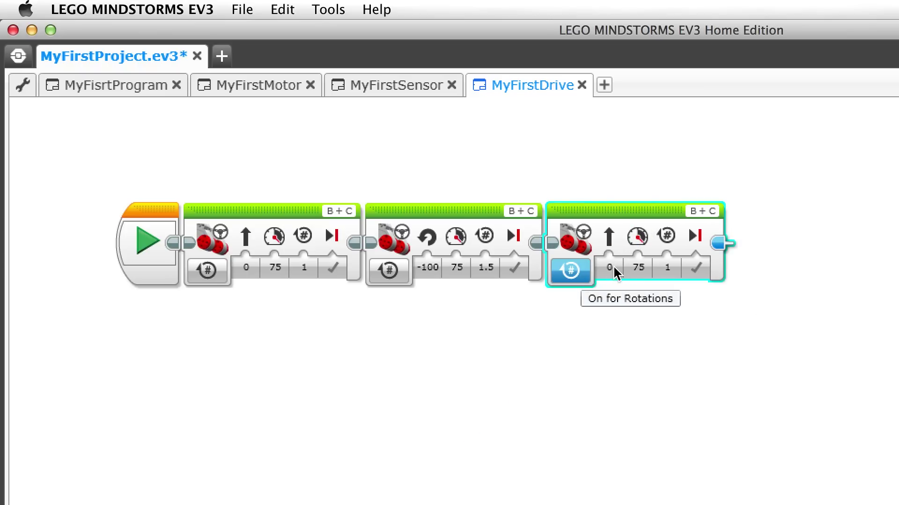
click(638, 267)
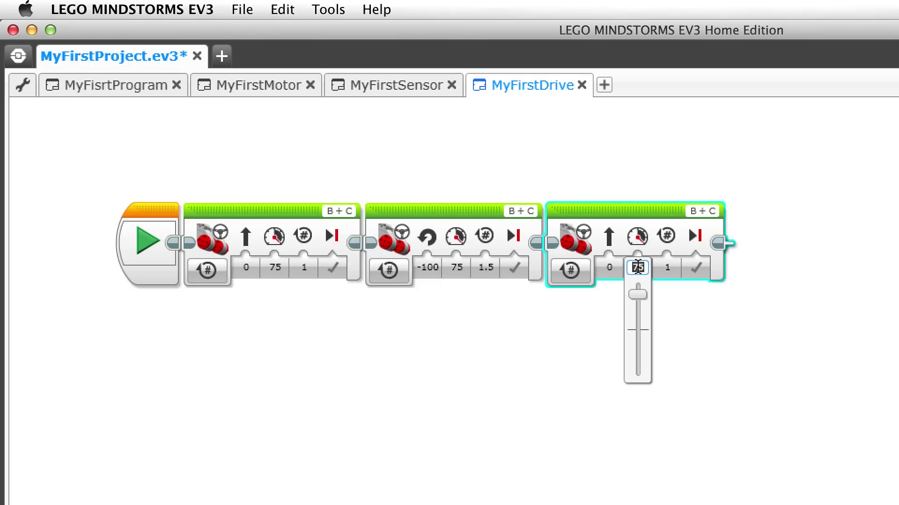
key(BackSpace)
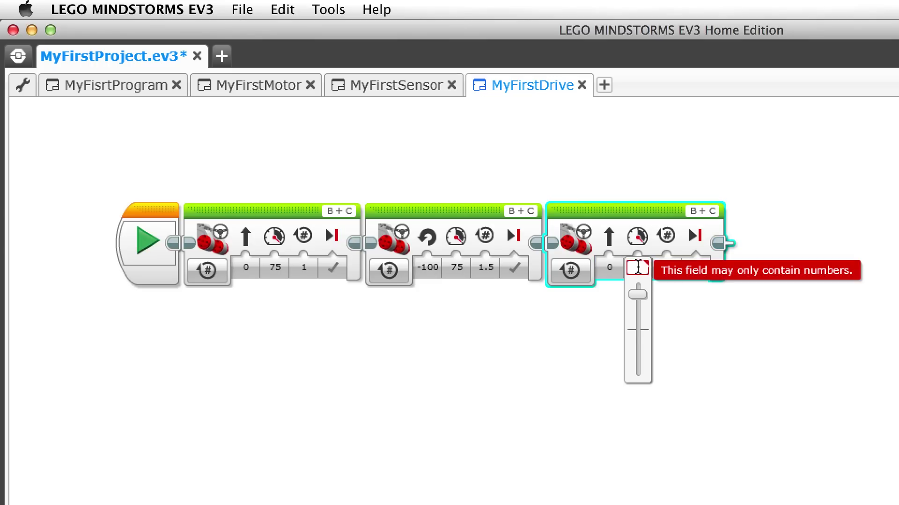
text(-50)
key(Return)
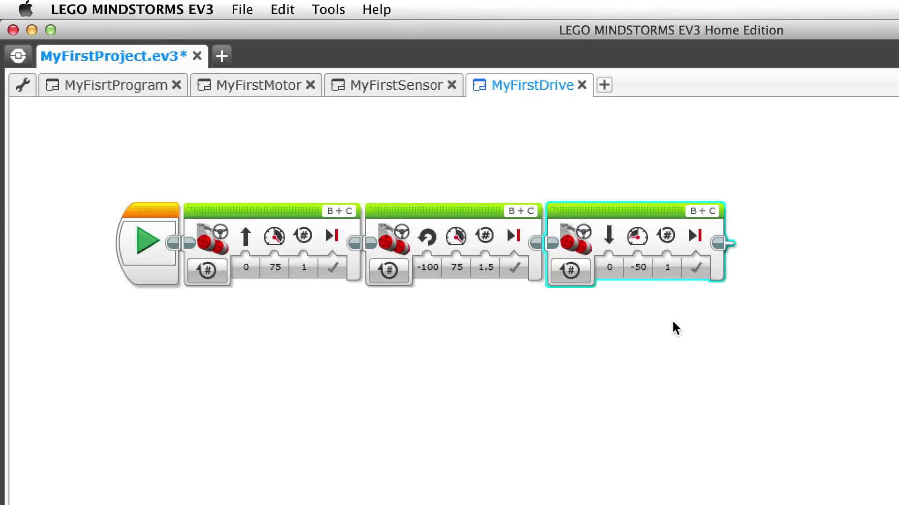
Step: Deselect the third block and download the three-block MyFirstDrive program to the EV3
click(577, 326)
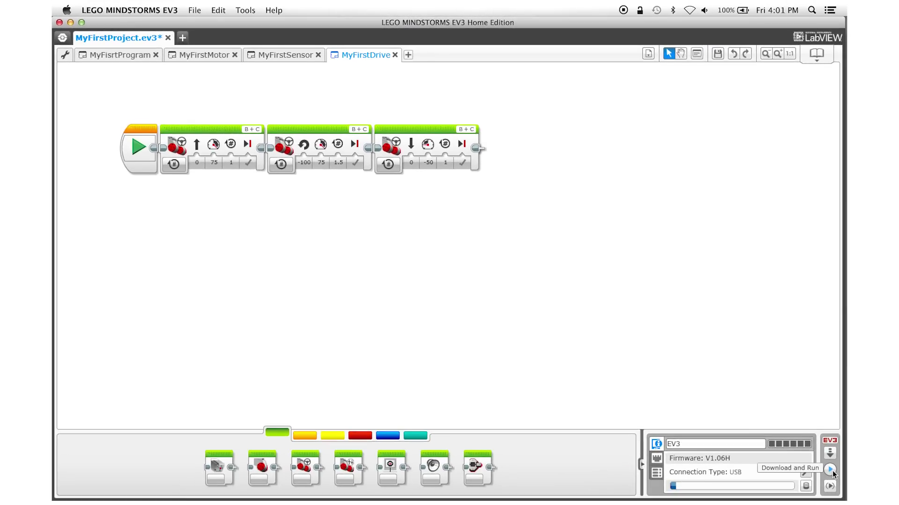
click(831, 470)
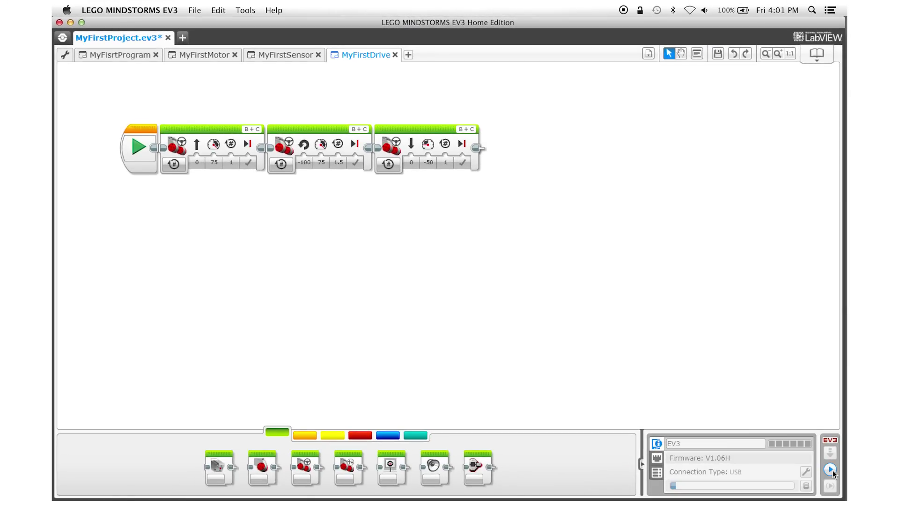